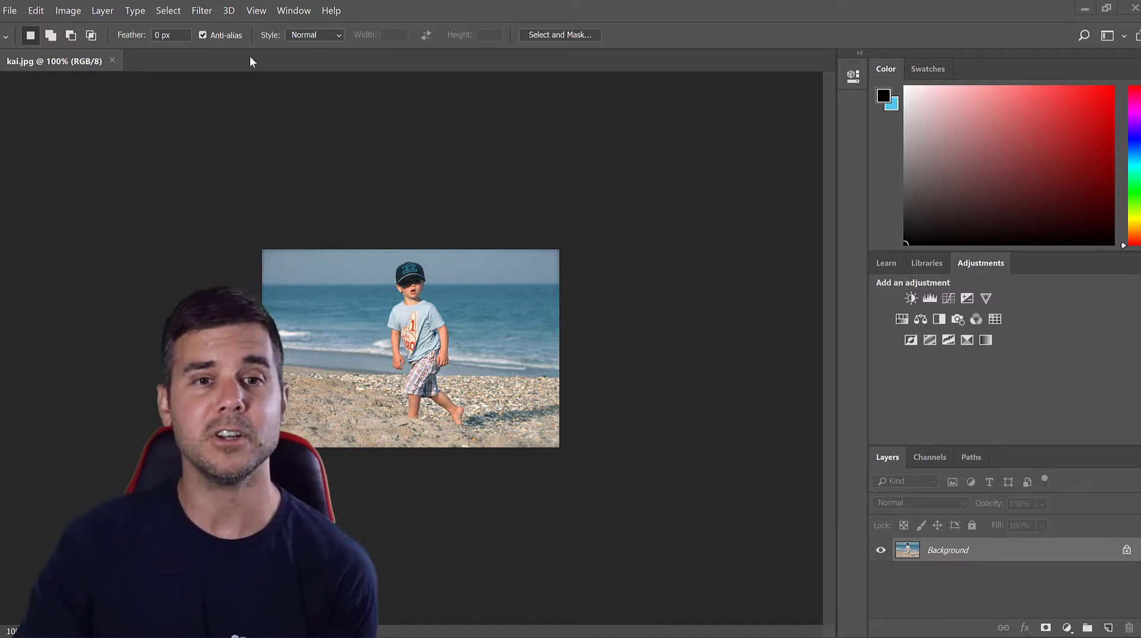
- Open kai.jpg in Liquify from the Filter menu and magnify the preview to 300%
{"action": "left_click", "coordinate": [201, 11]}
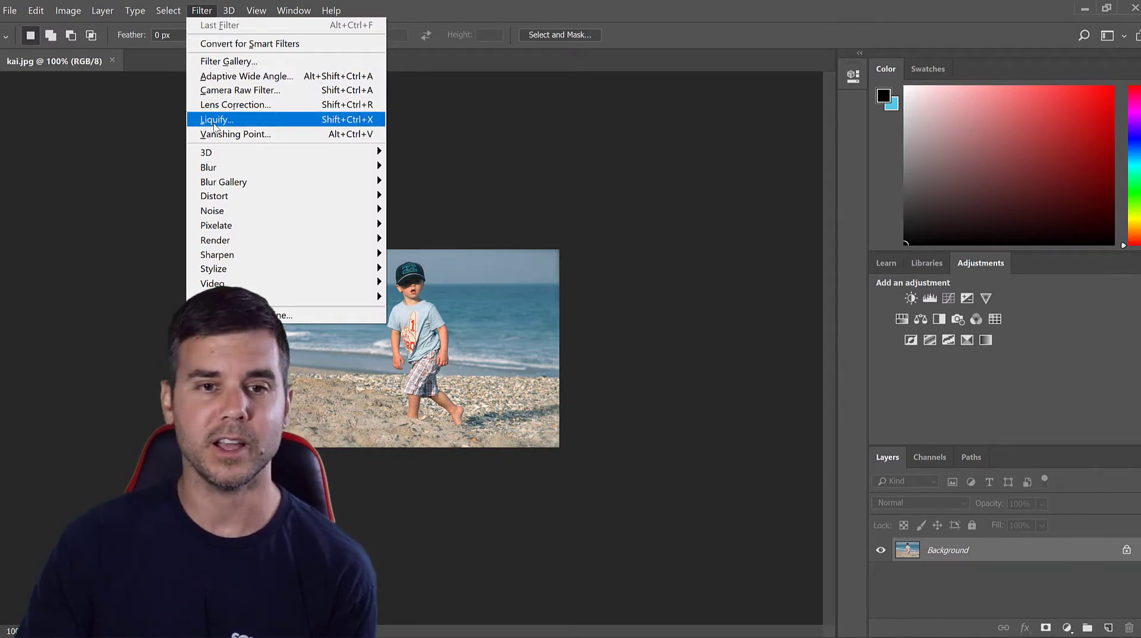
{"action": "left_click", "coordinate": [215, 122]}
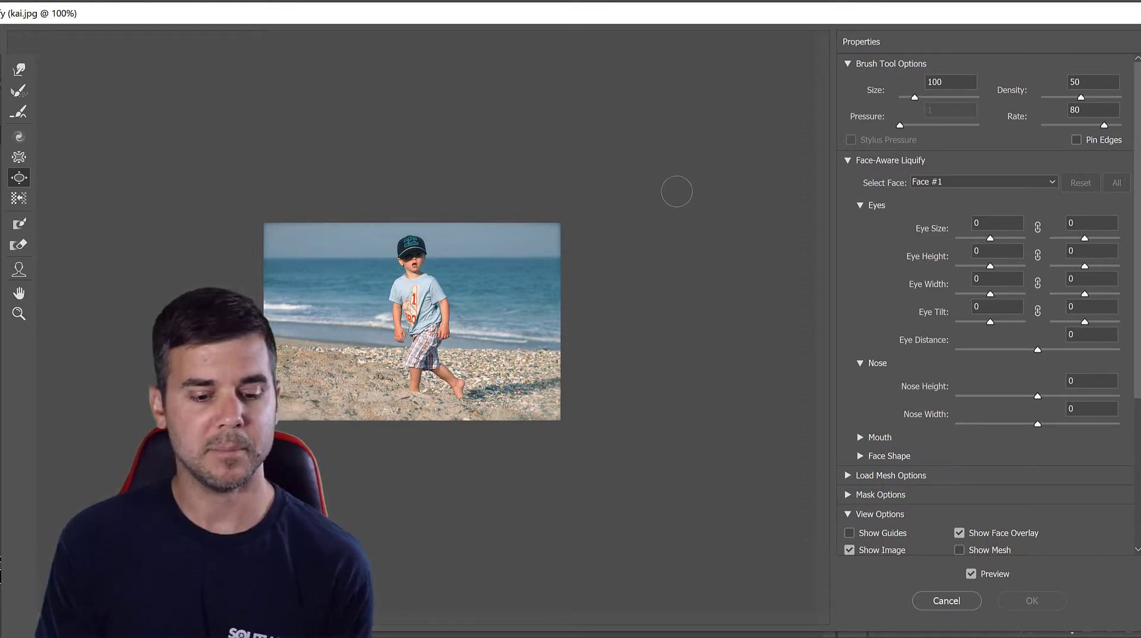
{"action": "key", "text": "ctrl+plus"}
{"action": "key", "text": "ctrl+plus"}
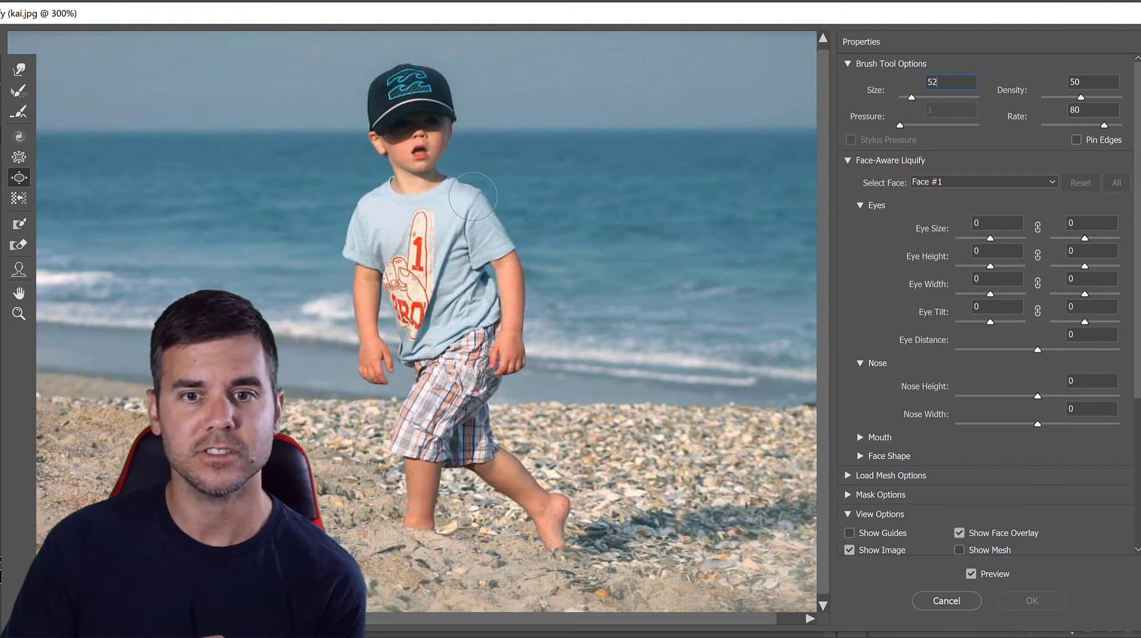
- Bloat the area near the boy's neck and cap, then toggle Preview to compare with the original
{"action": "left_click", "coordinate": [473, 196]}
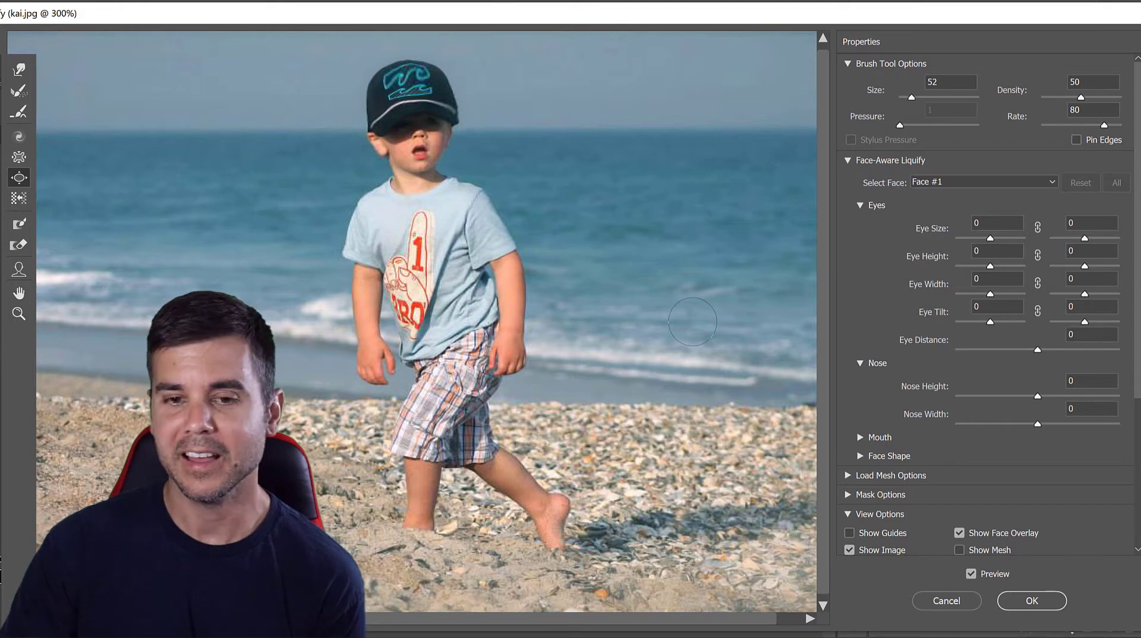
{"action": "left_click", "coordinate": [971, 574]}
{"action": "left_click", "coordinate": [970, 574]}
{"action": "left_click", "coordinate": [971, 574]}
{"action": "left_click", "coordinate": [970, 574]}
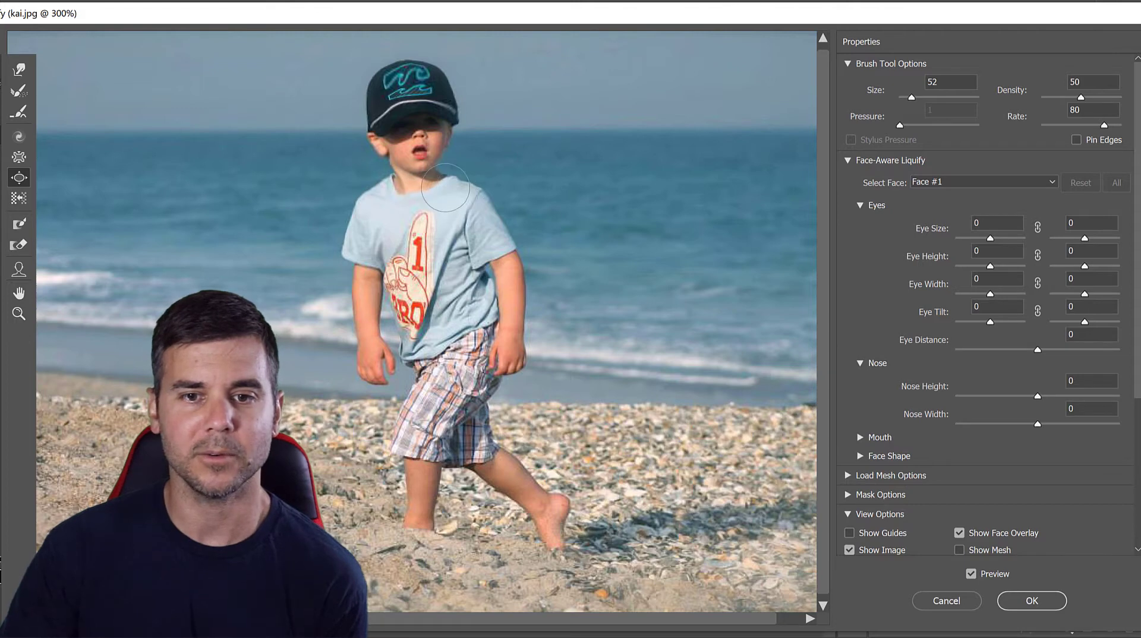
- Flip Preview on and off to compare versions, then cancel Liquify to discard the warp
{"action": "left_click", "coordinate": [966, 574]}
{"action": "left_click", "coordinate": [965, 573]}
{"action": "left_click", "coordinate": [966, 573]}
{"action": "left_click", "coordinate": [965, 573]}
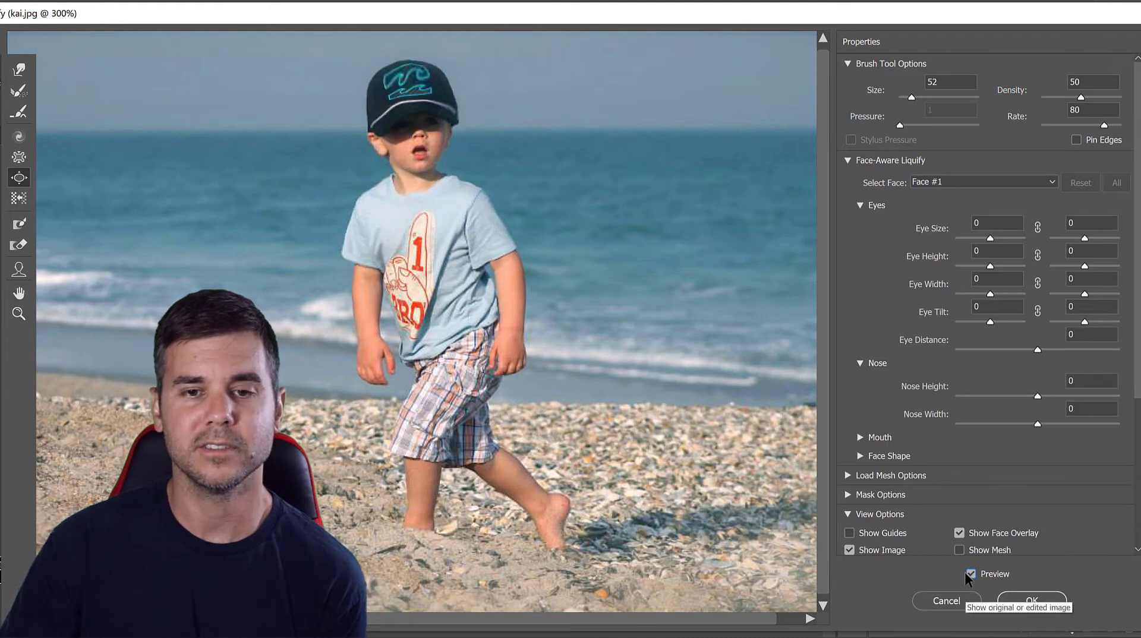
{"action": "left_click", "coordinate": [966, 573]}
{"action": "left_click", "coordinate": [965, 573]}
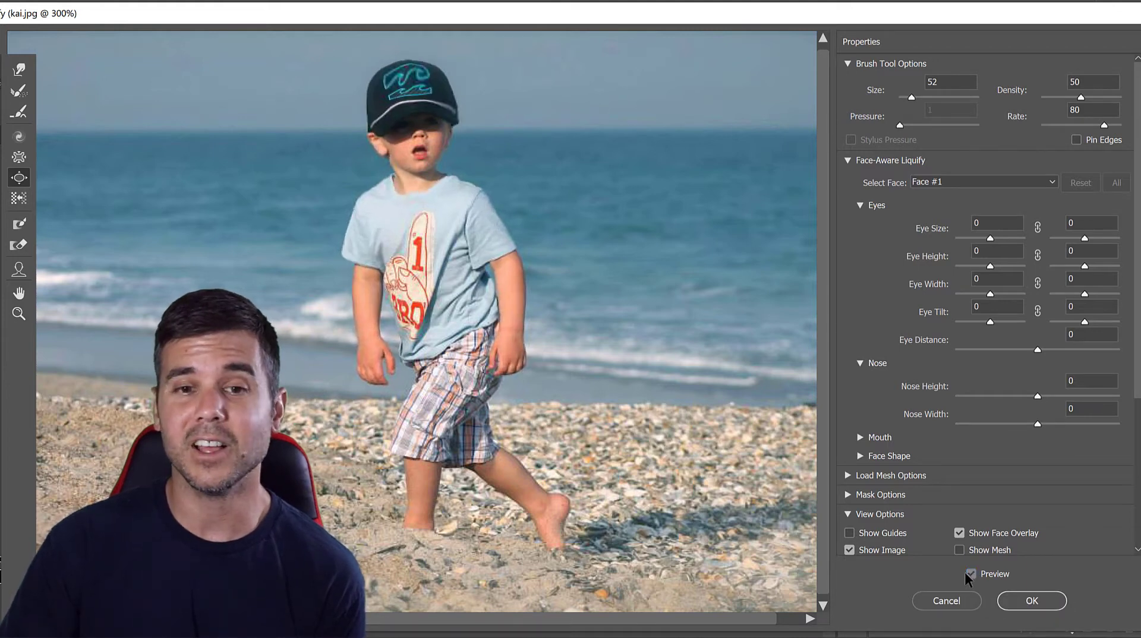
{"action": "left_click", "coordinate": [965, 572]}
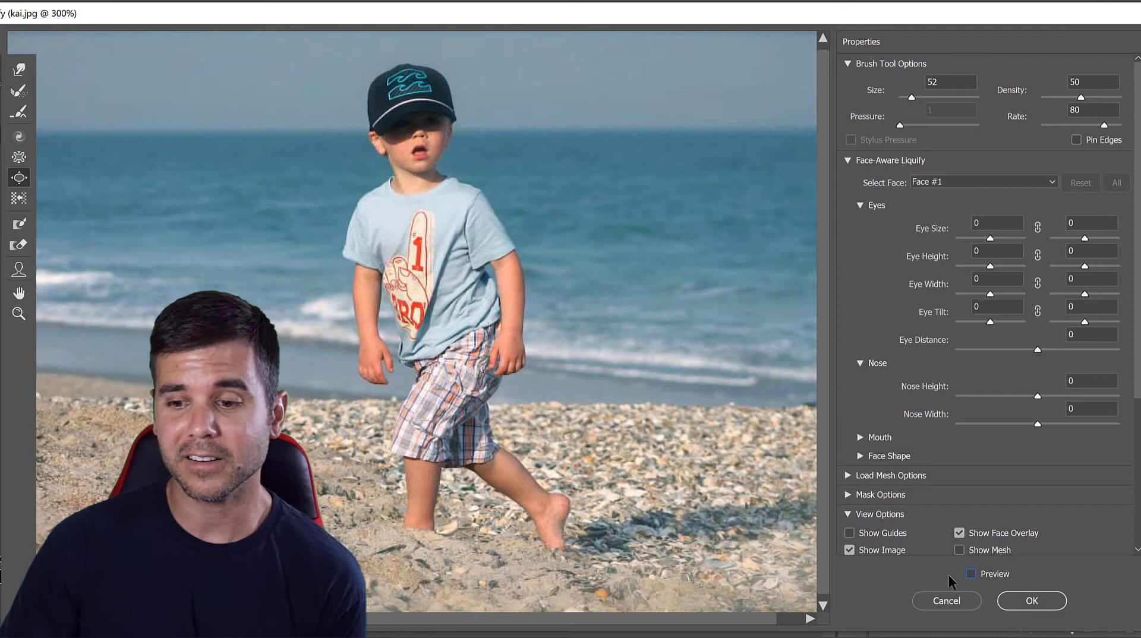
{"action": "left_click", "coordinate": [957, 597]}
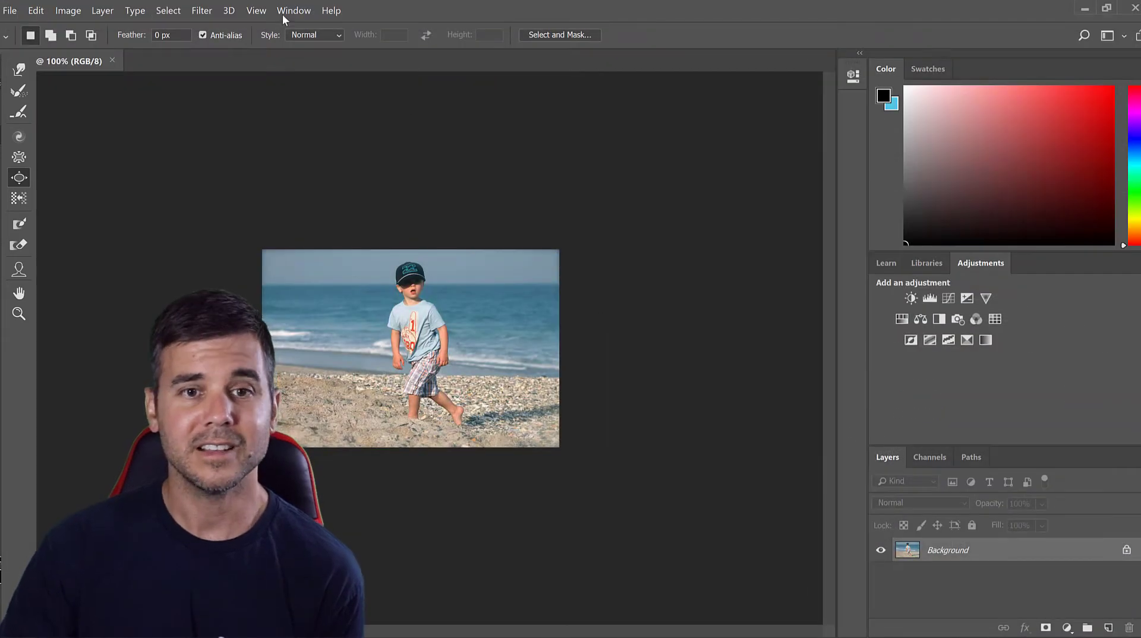
- Reopen kai.jpg in Liquify, zoom in, and pucker the boy's cap with a size-100 brush
{"action": "left_click", "coordinate": [262, 12]}
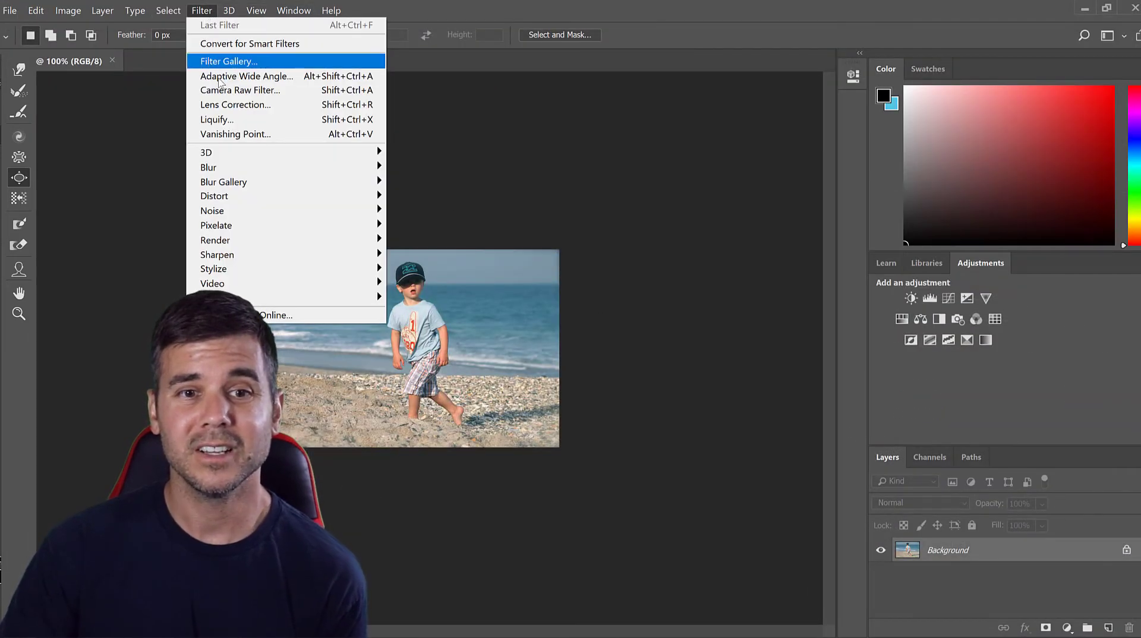
{"action": "left_click", "coordinate": [230, 121]}
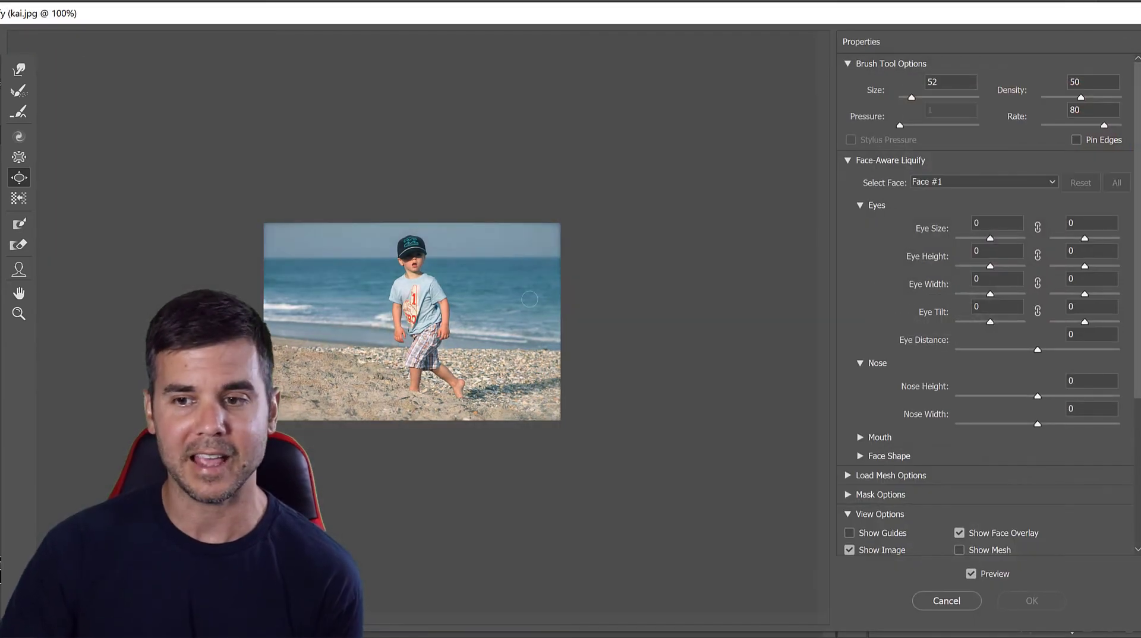
{"action": "scroll", "coordinate": [610, 303], "scroll_direction": "up", "scroll_amount": 2}
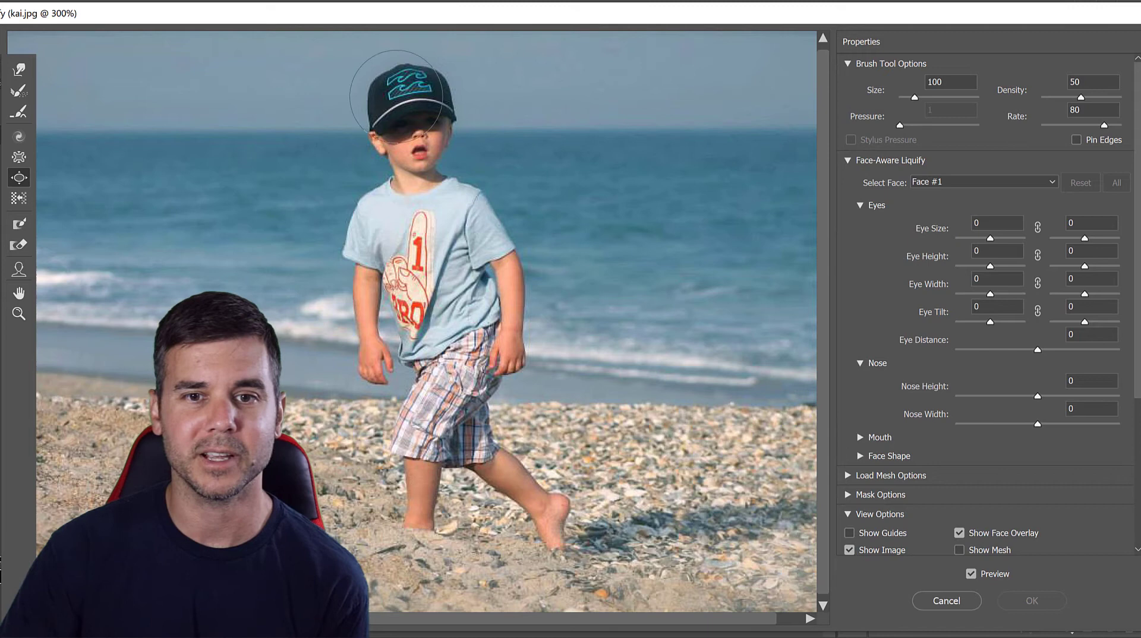
{"action": "mouse_move", "coordinate": [376, 84]}
{"action": "left_mouse_down"}
{"action": "mouse_move", "coordinate": [414, 88]}
{"action": "mouse_move", "coordinate": [435, 104]}
{"action": "mouse_move", "coordinate": [394, 108]}
{"action": "mouse_move", "coordinate": [422, 96]}
{"action": "left_mouse_up"}
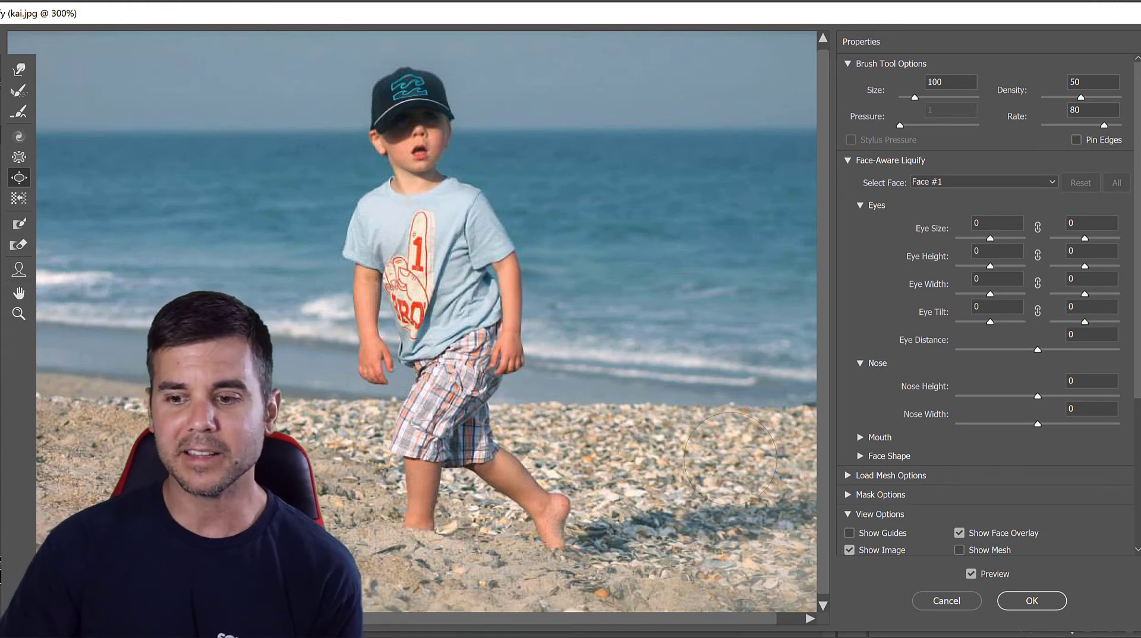
{"action": "left_click", "coordinate": [970, 573]}
{"action": "left_click", "coordinate": [971, 573]}
{"action": "left_click", "coordinate": [970, 573]}
{"action": "left_click", "coordinate": [970, 573]}
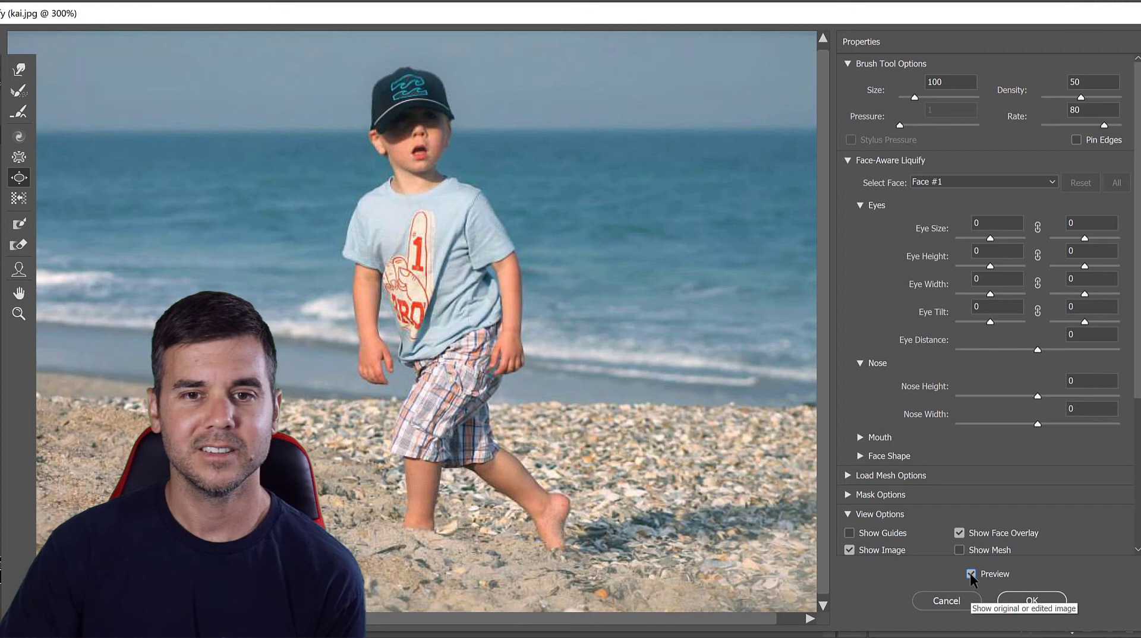
{"action": "left_click", "coordinate": [970, 573]}
{"action": "left_click", "coordinate": [971, 573]}
{"action": "left_click", "coordinate": [971, 573]}
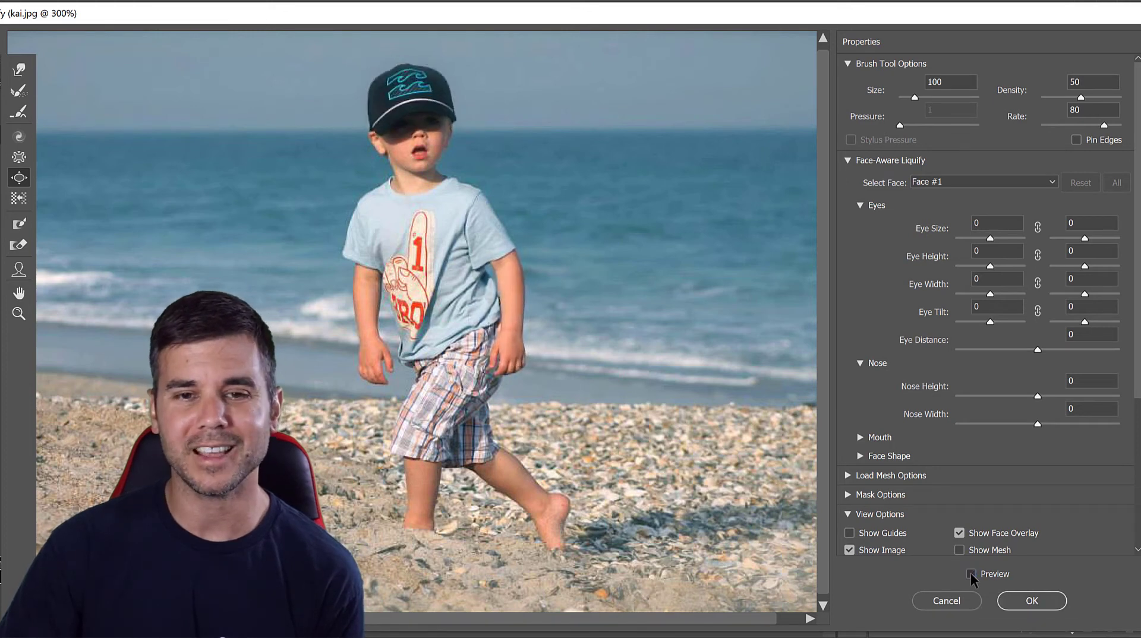
{"action": "left_click", "coordinate": [971, 573]}
{"action": "left_click", "coordinate": [971, 573]}
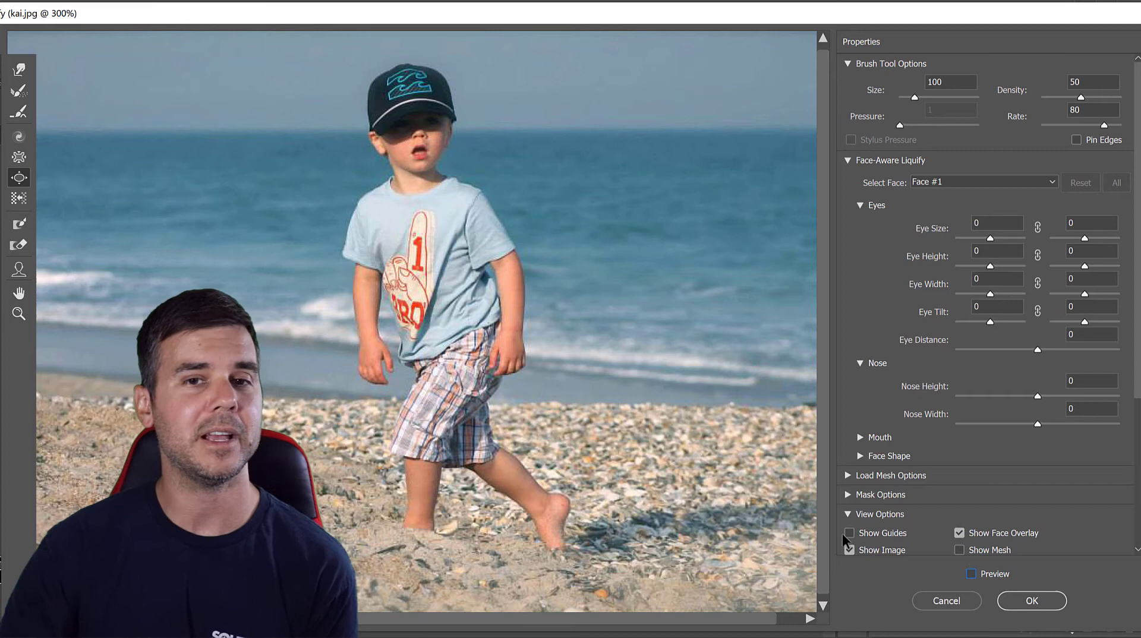
- Turn Preview back on and bloat the boy's cap, face, shirt logo, hand and shorts
{"action": "key", "text": "p"}
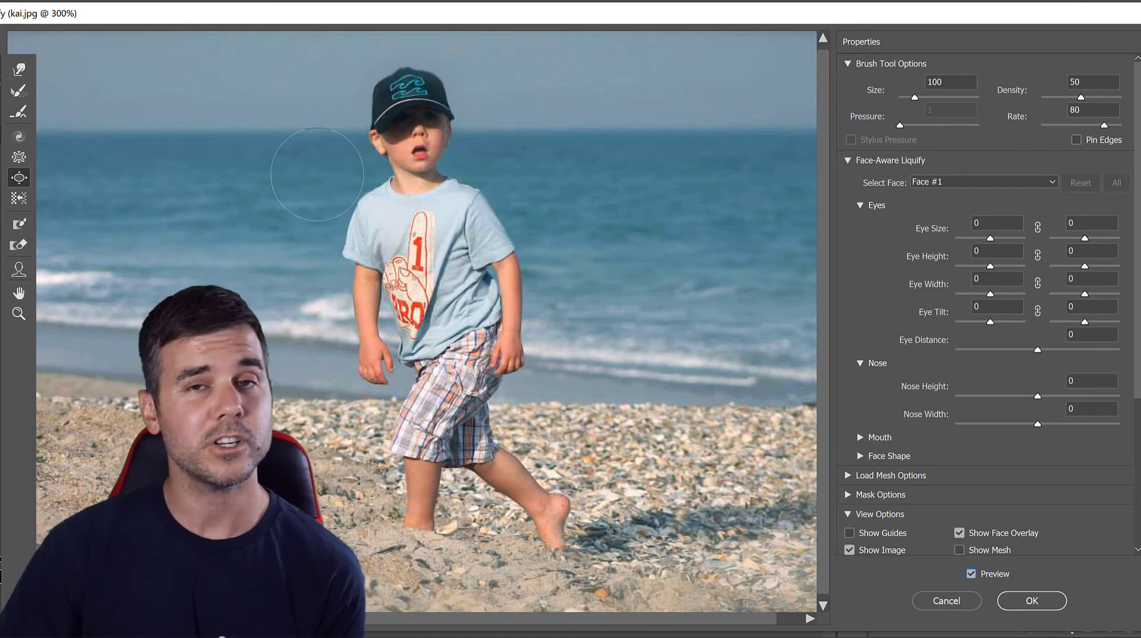
{"action": "mouse_move", "coordinate": [375, 123]}
{"action": "left_mouse_down"}
{"action": "mouse_move", "coordinate": [417, 133]}
{"action": "mouse_move", "coordinate": [415, 97]}
{"action": "mouse_move", "coordinate": [437, 110]}
{"action": "mouse_move", "coordinate": [383, 80]}
{"action": "mouse_move", "coordinate": [402, 100]}
{"action": "left_mouse_up"}
{"action": "mouse_move", "coordinate": [414, 236]}
{"action": "left_mouse_down"}
{"action": "mouse_move", "coordinate": [392, 243]}
{"action": "mouse_move", "coordinate": [416, 262]}
{"action": "mouse_move", "coordinate": [413, 413]}
{"action": "mouse_move", "coordinate": [504, 334]}
{"action": "mouse_move", "coordinate": [481, 225]}
{"action": "mouse_move", "coordinate": [419, 205]}
{"action": "mouse_move", "coordinate": [371, 219]}
{"action": "mouse_move", "coordinate": [337, 251]}
{"action": "mouse_move", "coordinate": [341, 368]}
{"action": "left_mouse_up"}
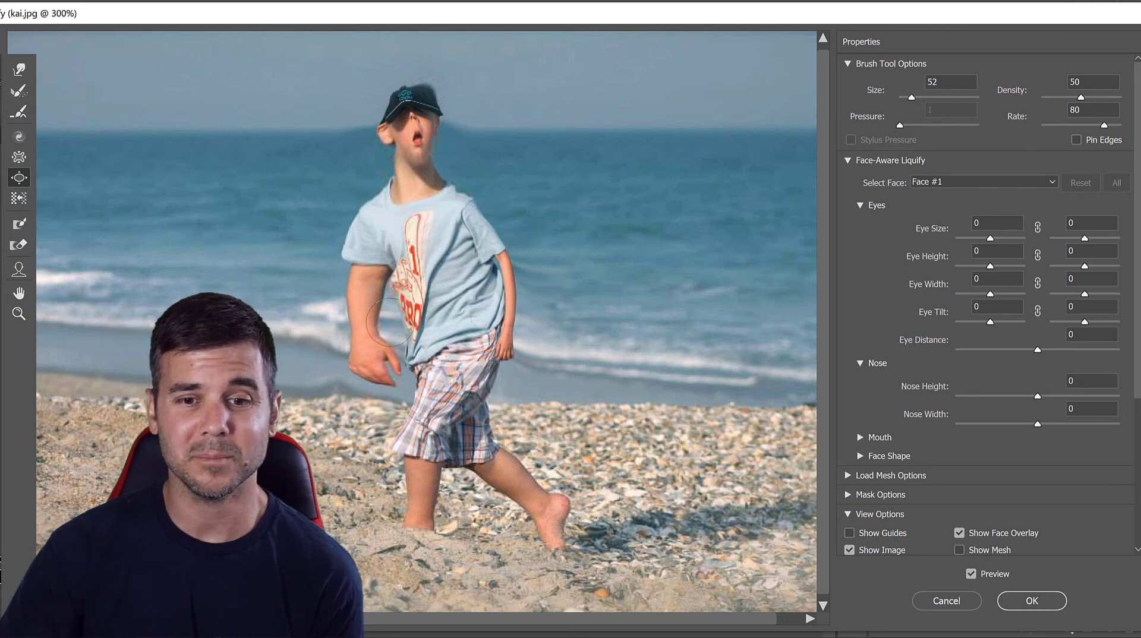
{"action": "left_click_drag", "start_coordinate": [389, 323], "coordinate": [427, 436]}
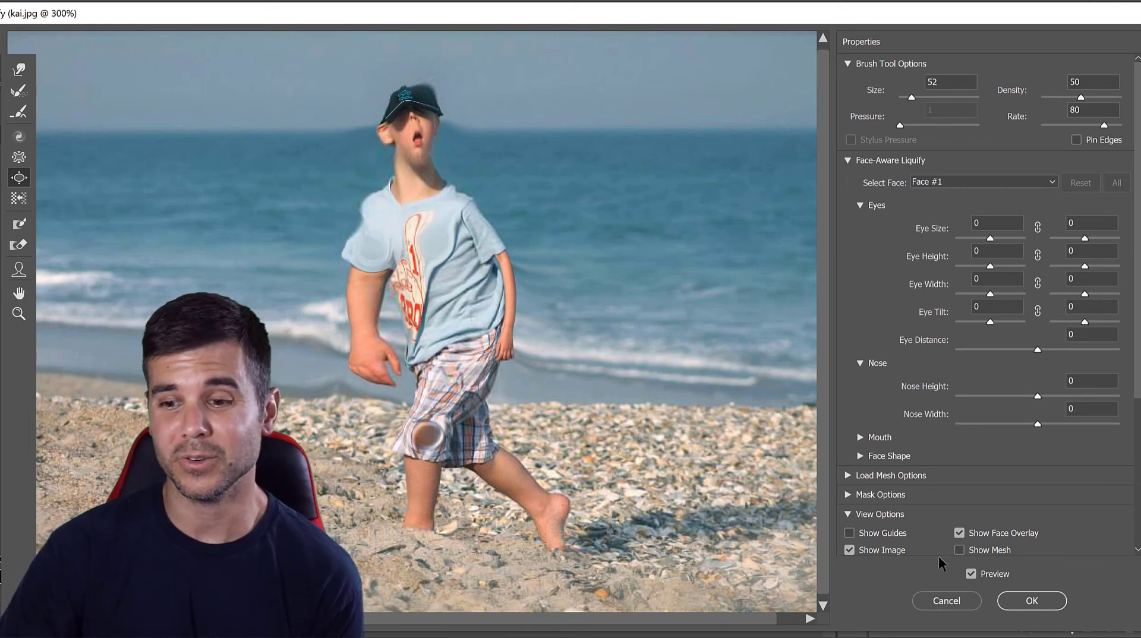
- Hide the warps, dismiss the hidden-preview warning, restore Preview, and cancel Liquify without applying
{"action": "left_click", "coordinate": [971, 574]}
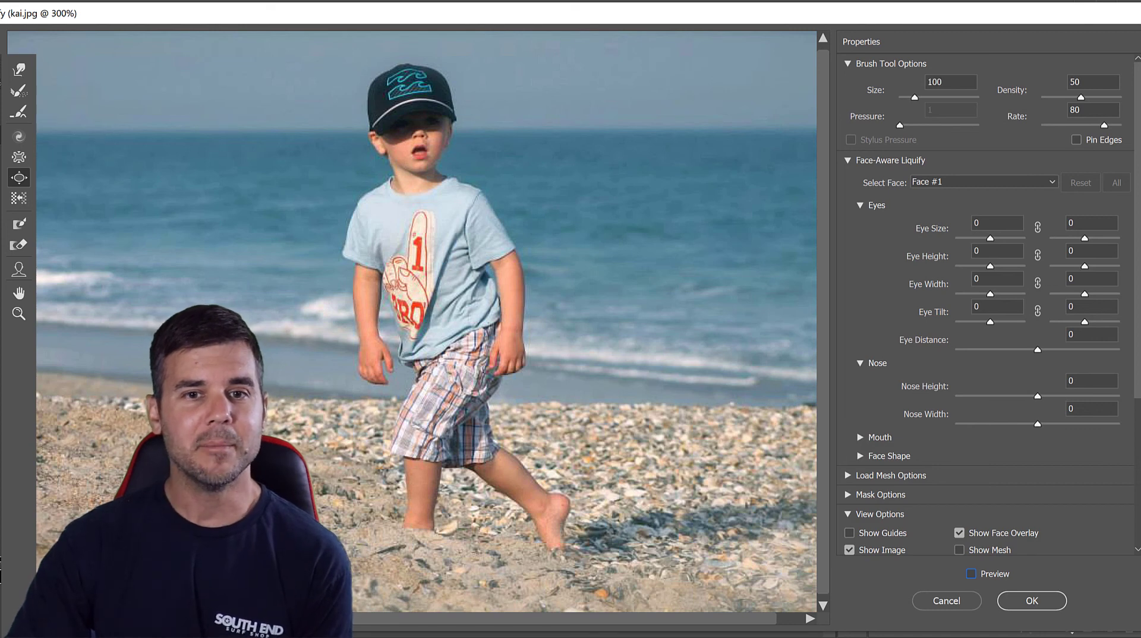
{"action": "left_click", "coordinate": [374, 94]}
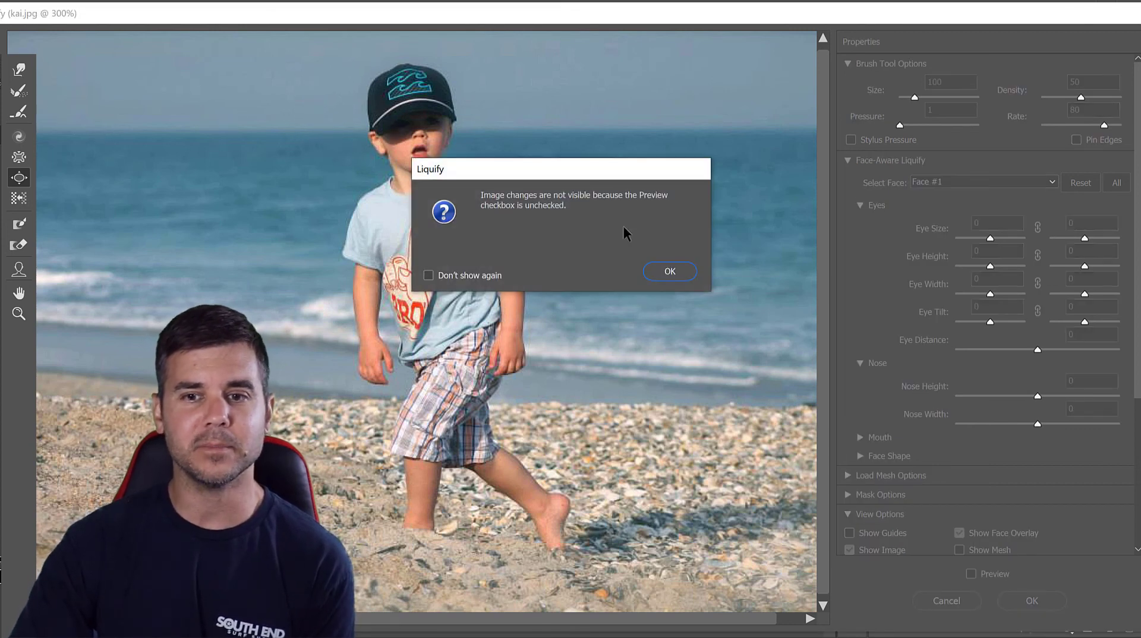
{"action": "left_click", "coordinate": [669, 271]}
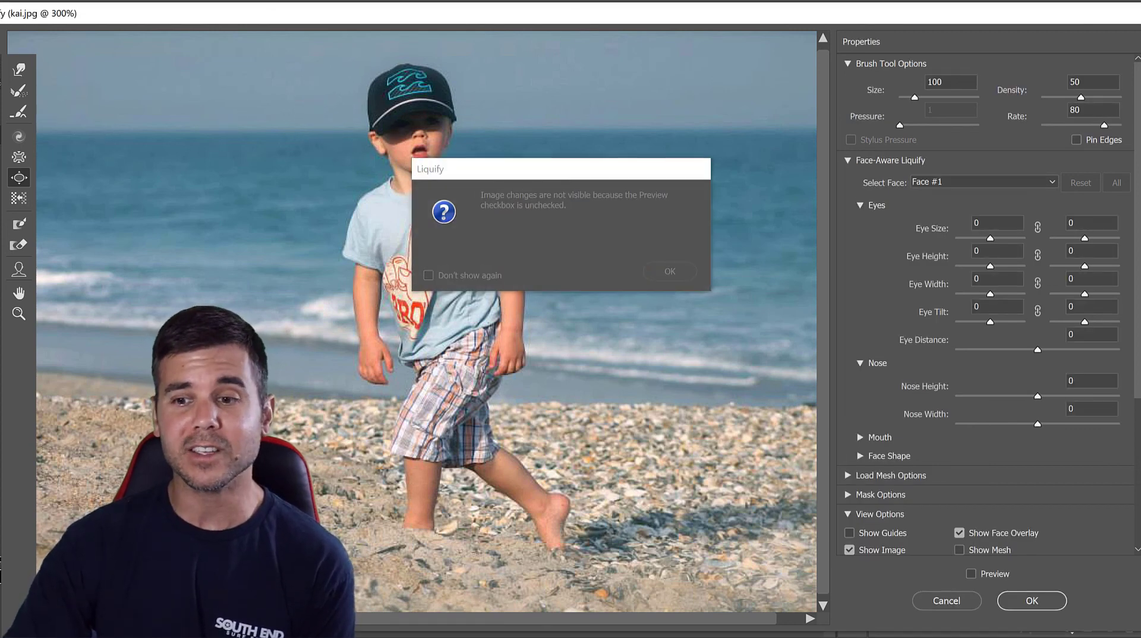
{"action": "left_click", "coordinate": [972, 574]}
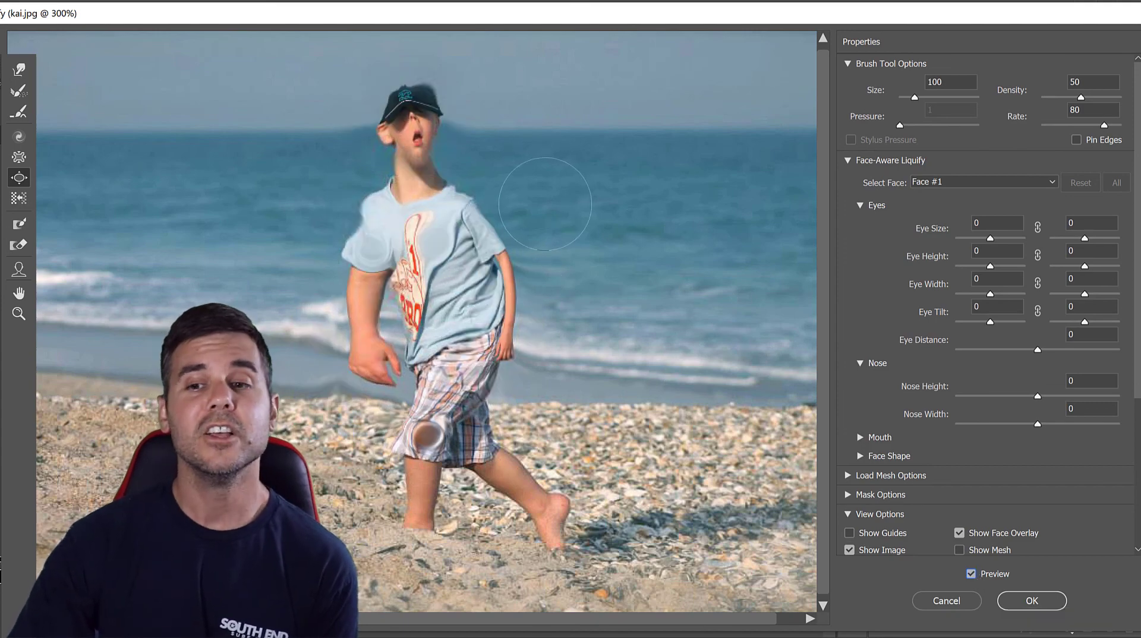
{"action": "left_click", "coordinate": [951, 605]}
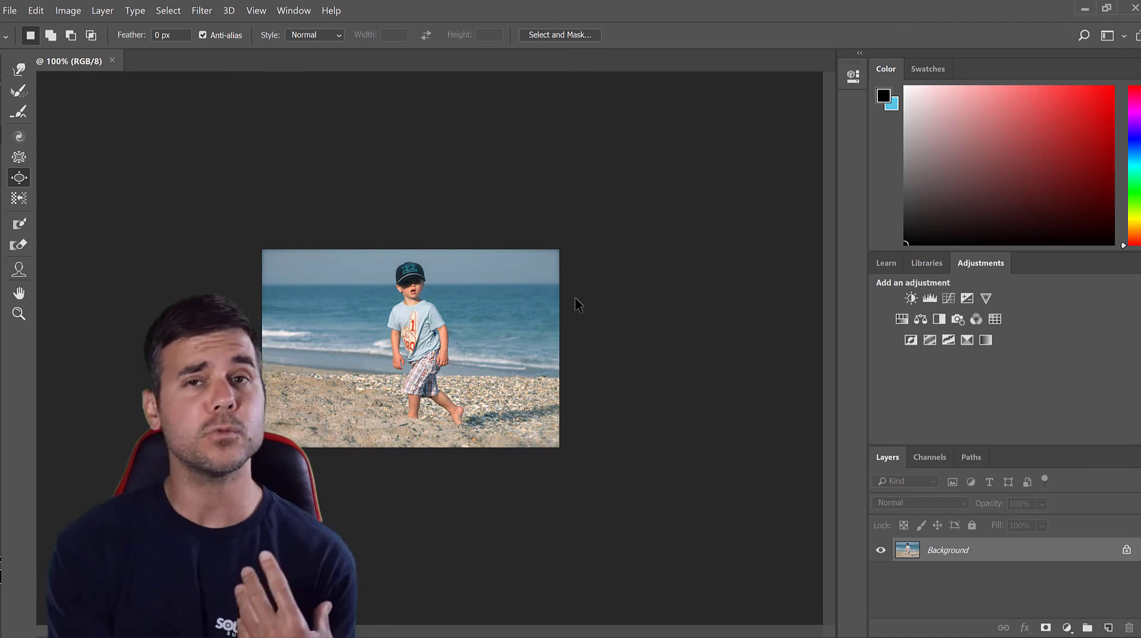